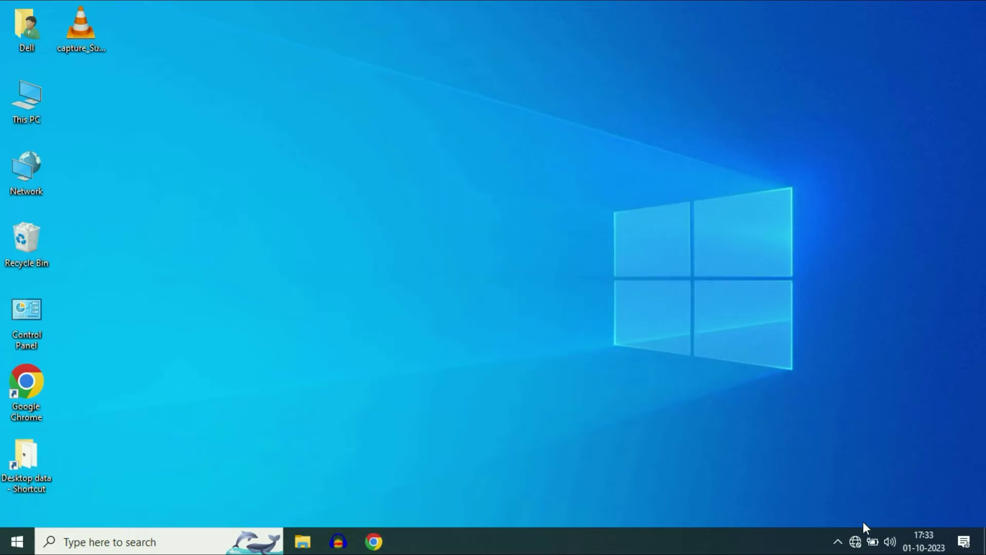
- Forget the E302 network from the tray Wi-Fi list, then dismiss the flyout
click(859, 540)
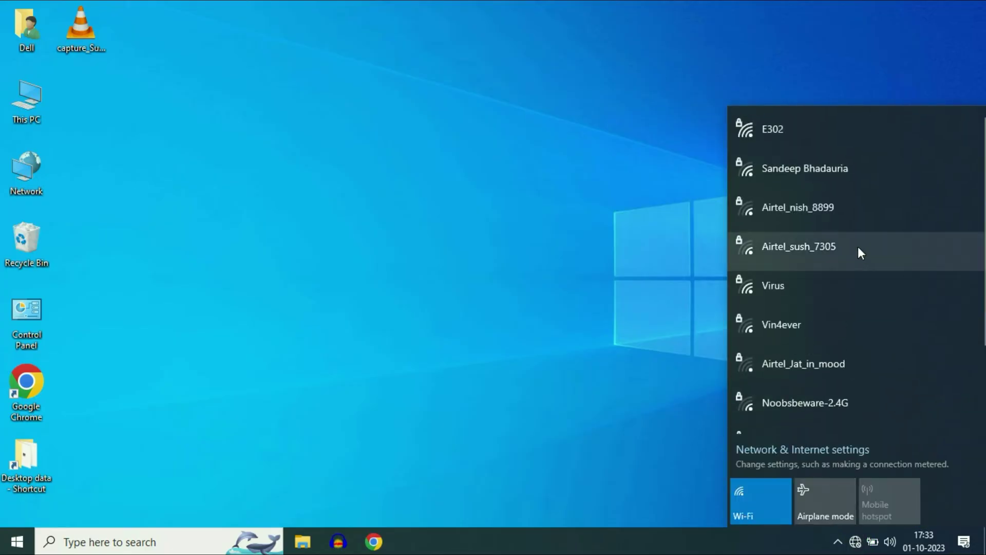
click(804, 136)
right_click(805, 135)
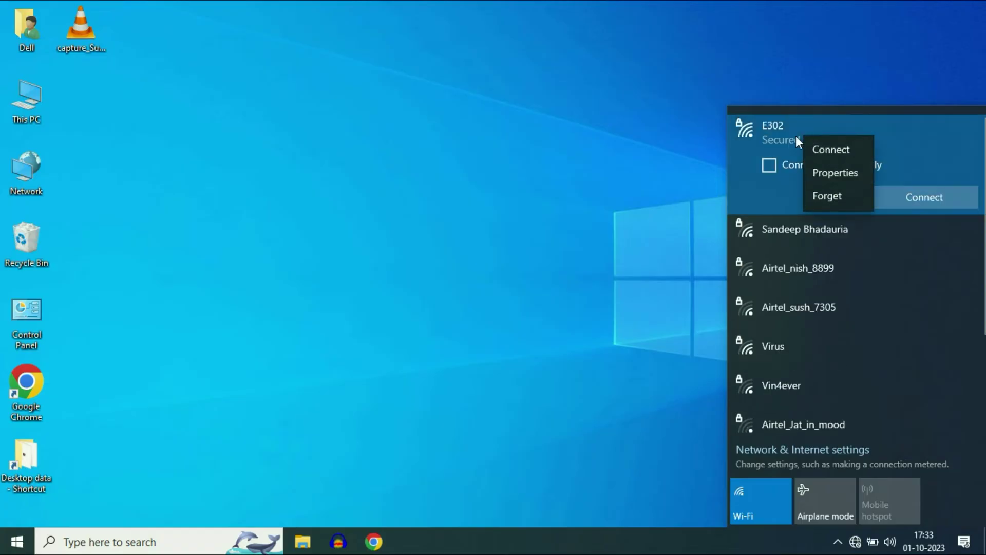
click(827, 197)
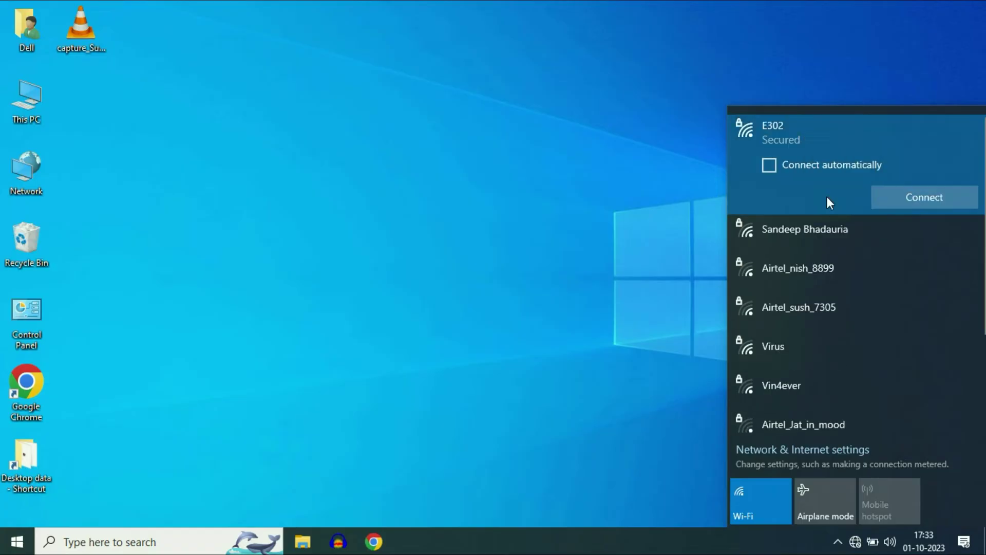
click(674, 195)
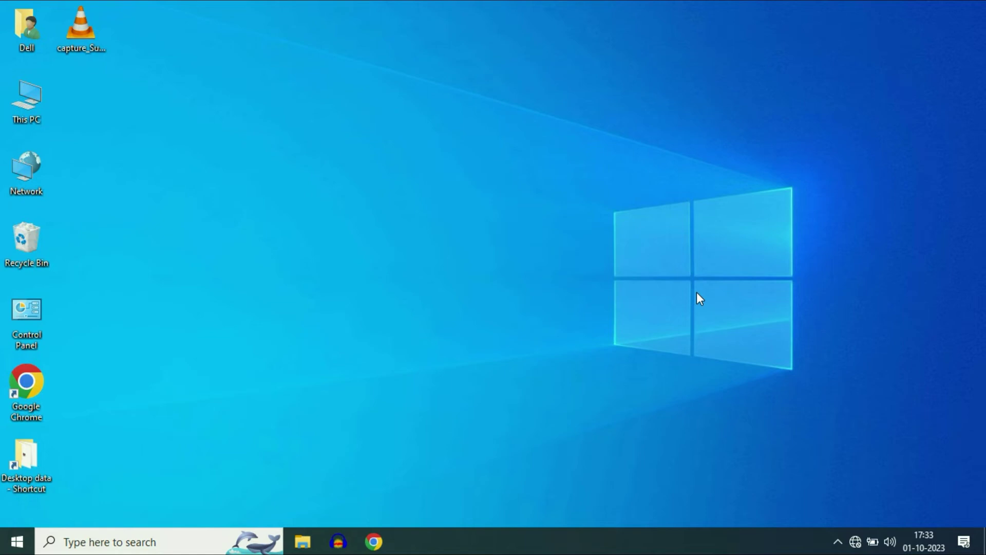
- Go from Network & Internet settings to Change adapter options to list the network adapters
right_click(854, 531)
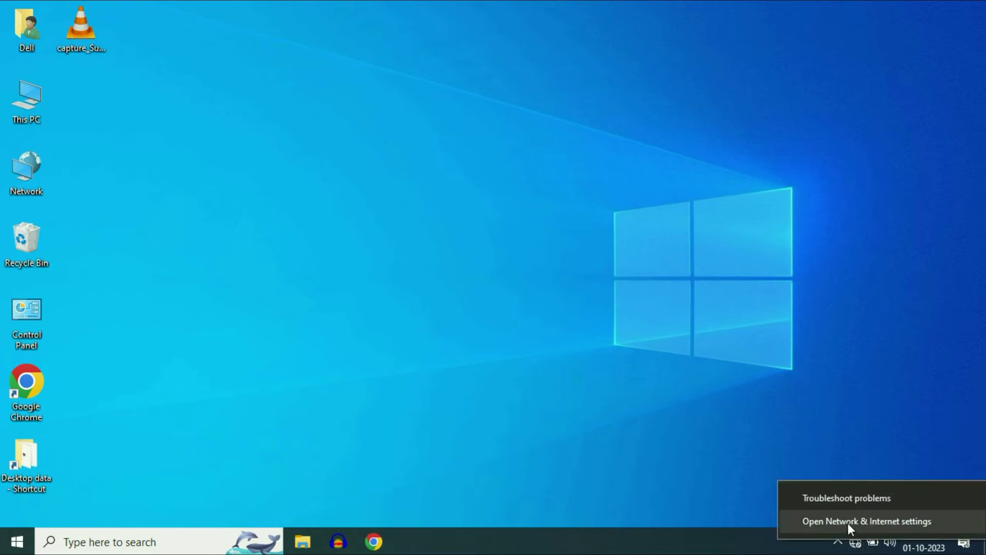
click(849, 521)
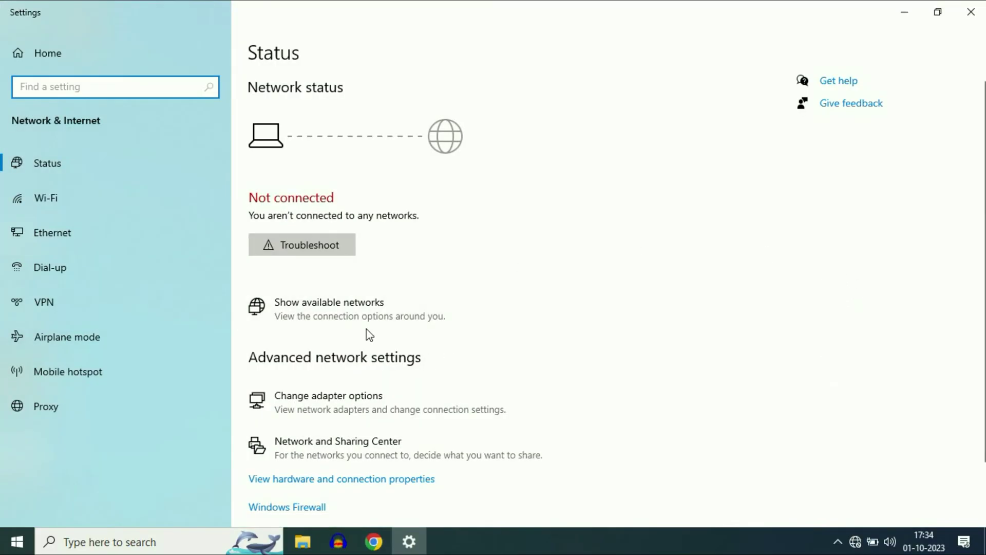
click(312, 405)
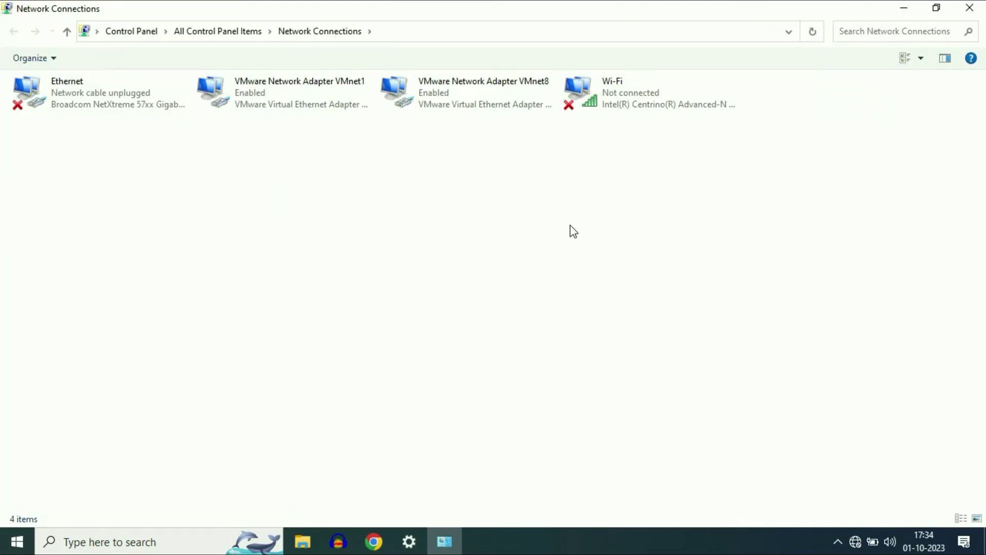
- Diagnose the Wi-Fi adapter (no preferred wireless networks found), then close Network Connections
right_click(612, 98)
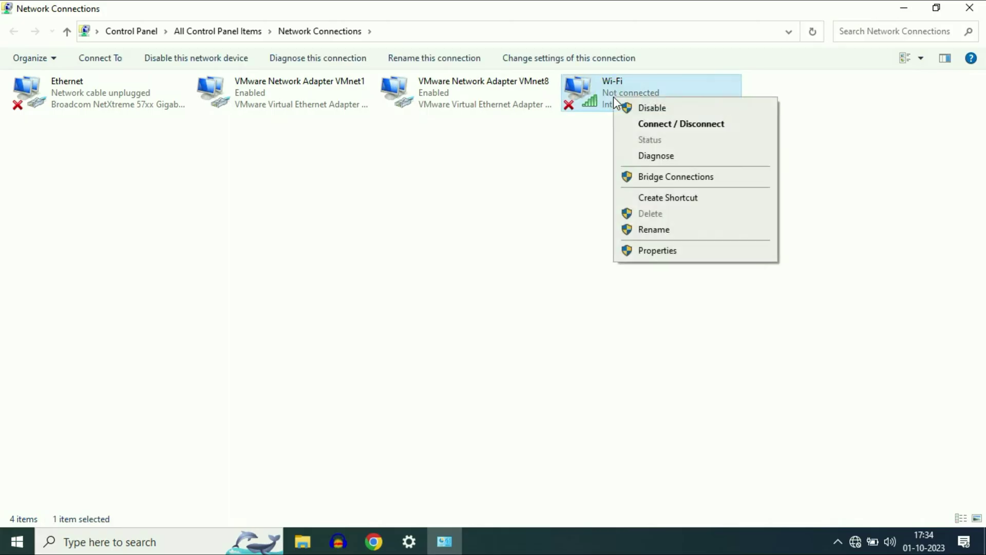
click(659, 157)
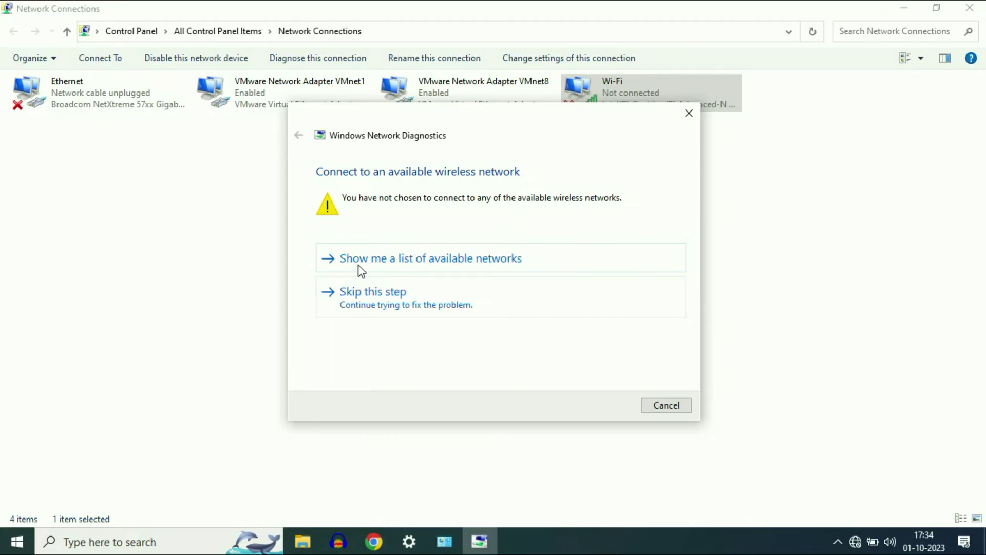
click(399, 265)
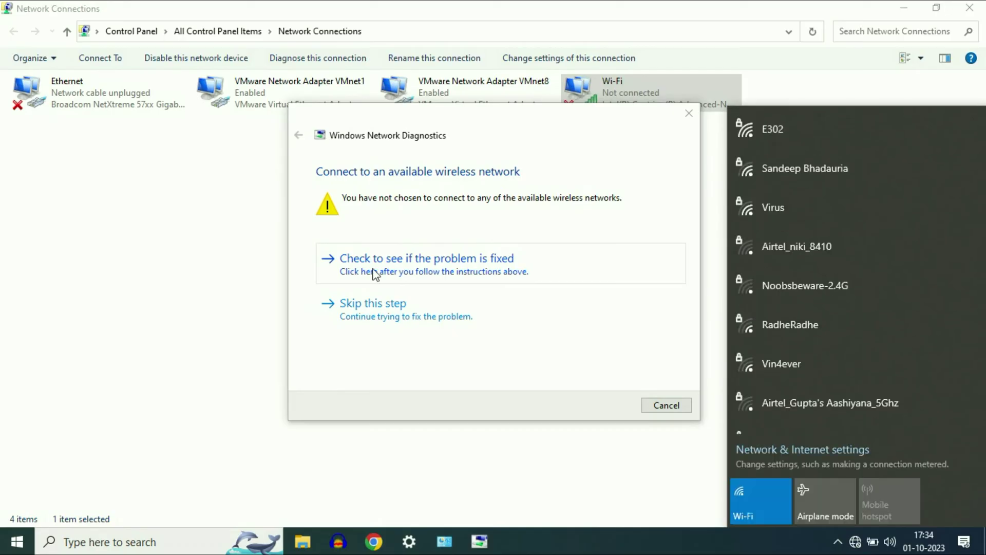
click(373, 271)
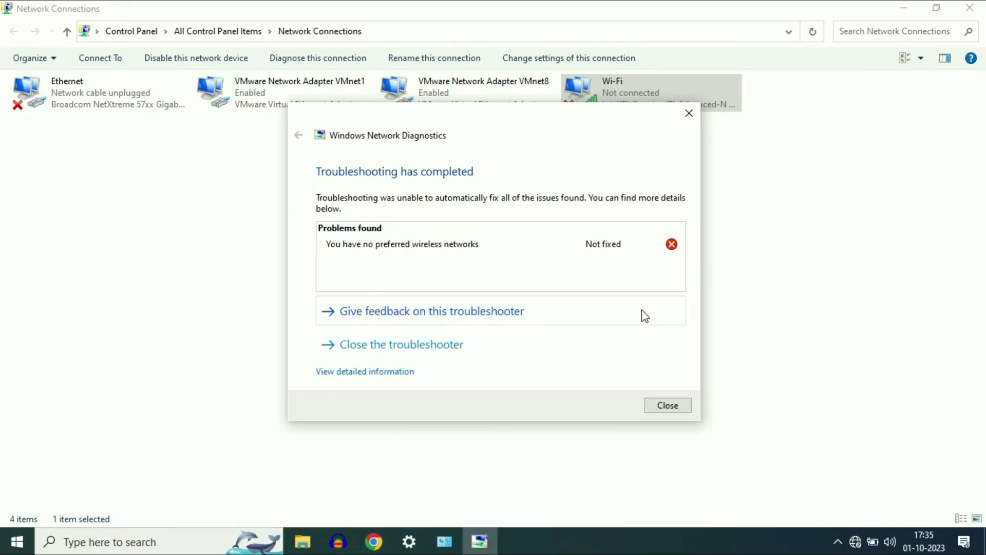
click(668, 407)
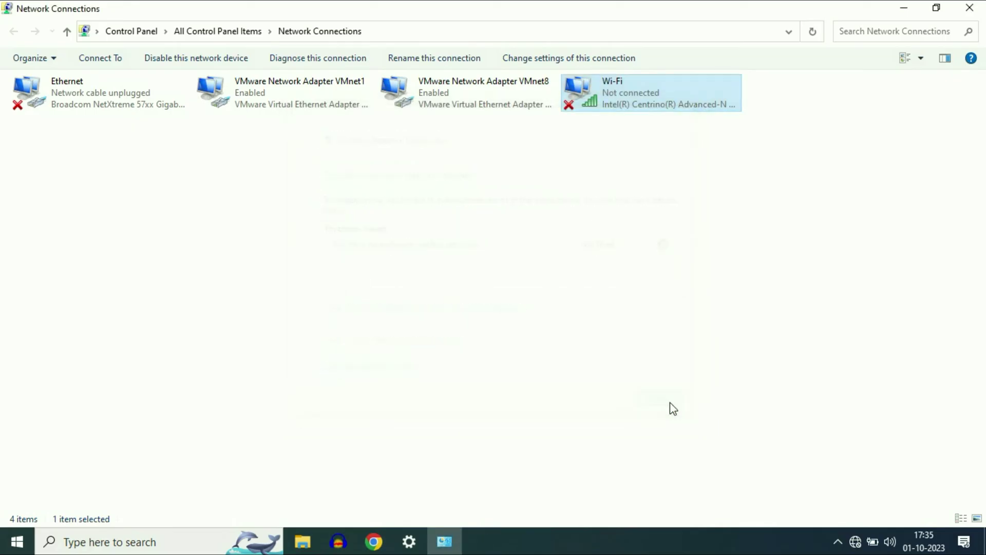
click(969, 9)
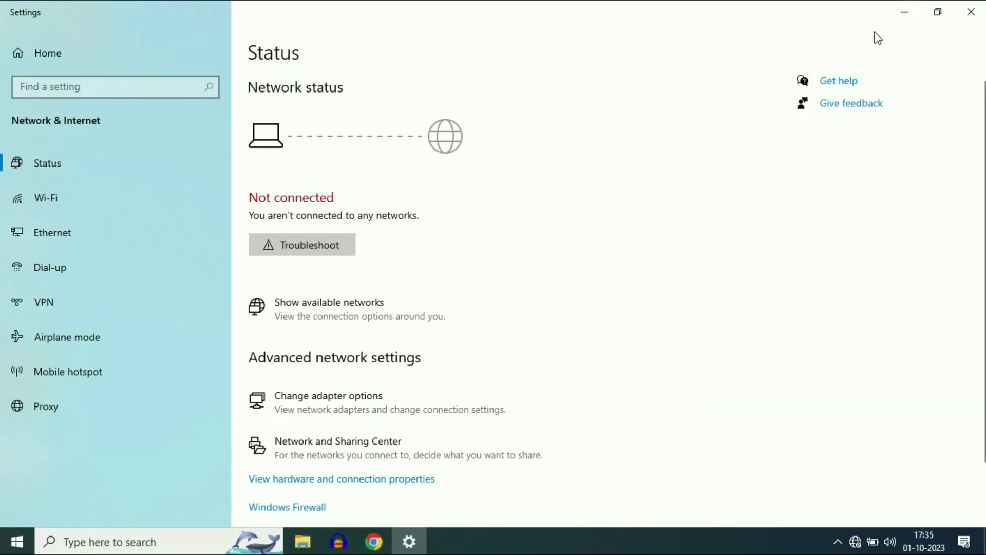
- Reopen Network & Internet settings from the tray and go to the Network reset page
click(981, 14)
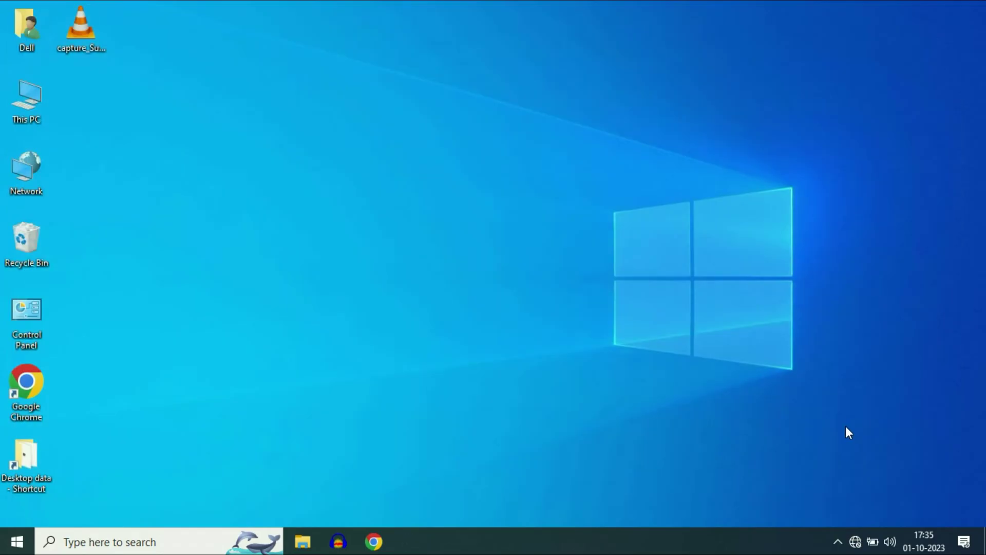
right_click(858, 542)
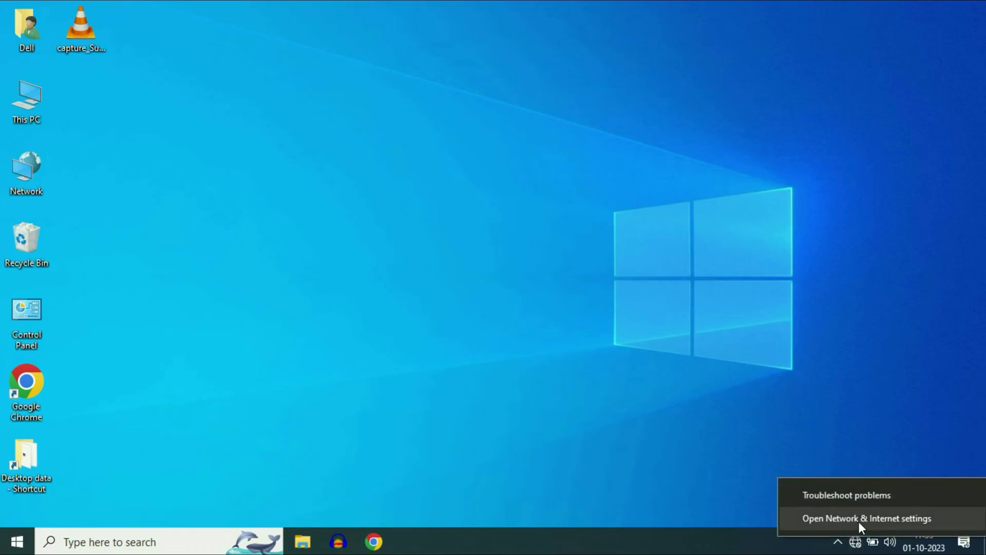
click(858, 518)
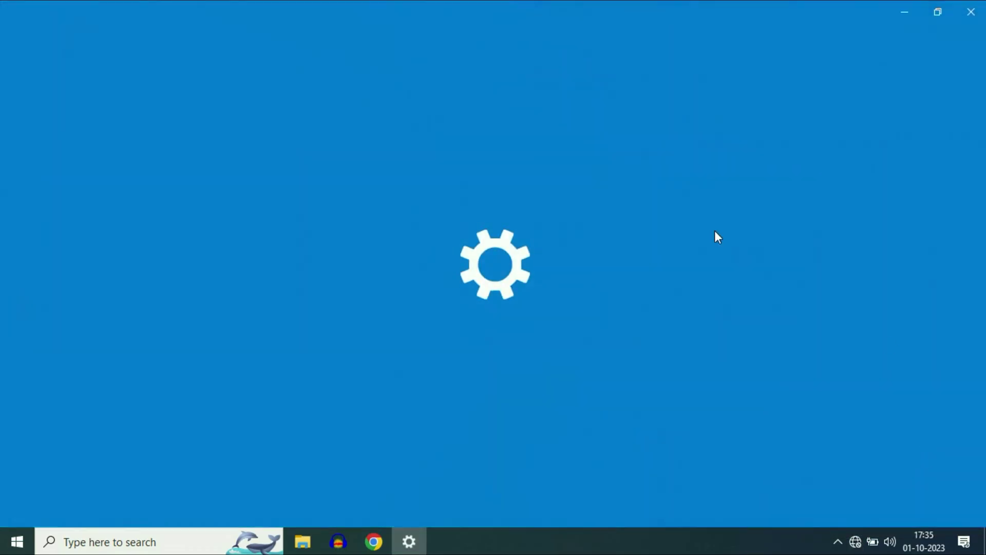
scroll(551, 212, down, 2)
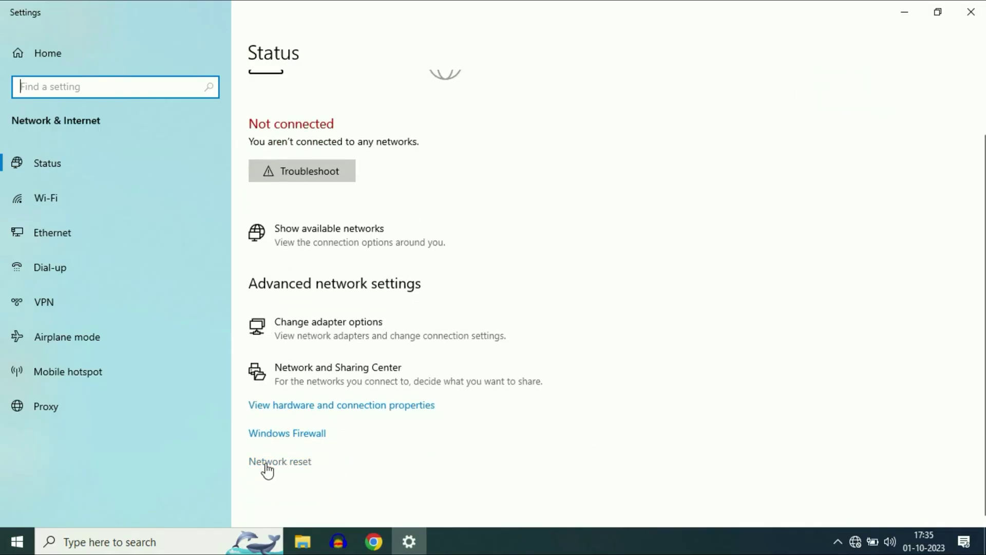
click(248, 462)
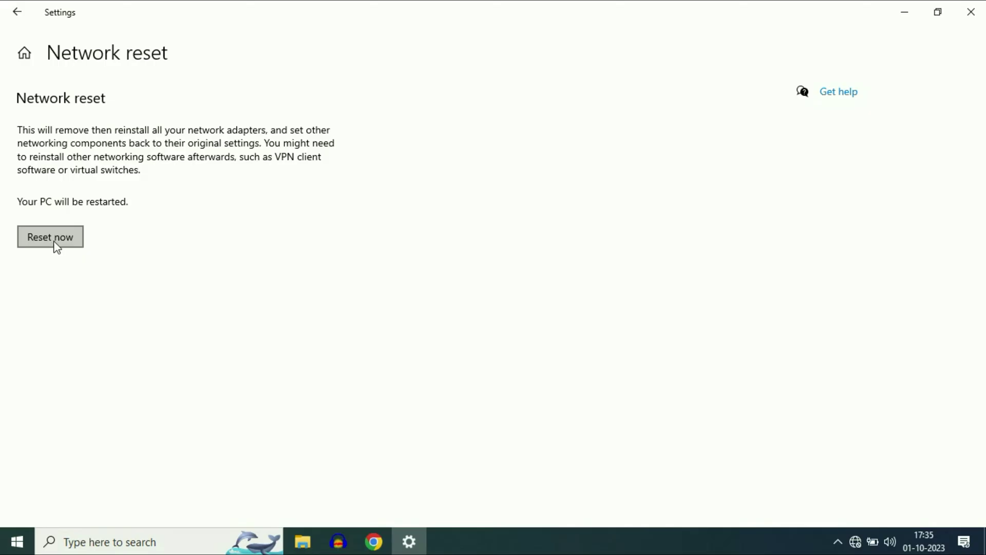
- Confirm Reset now and dismiss the five-minute sign-out notice
click(54, 244)
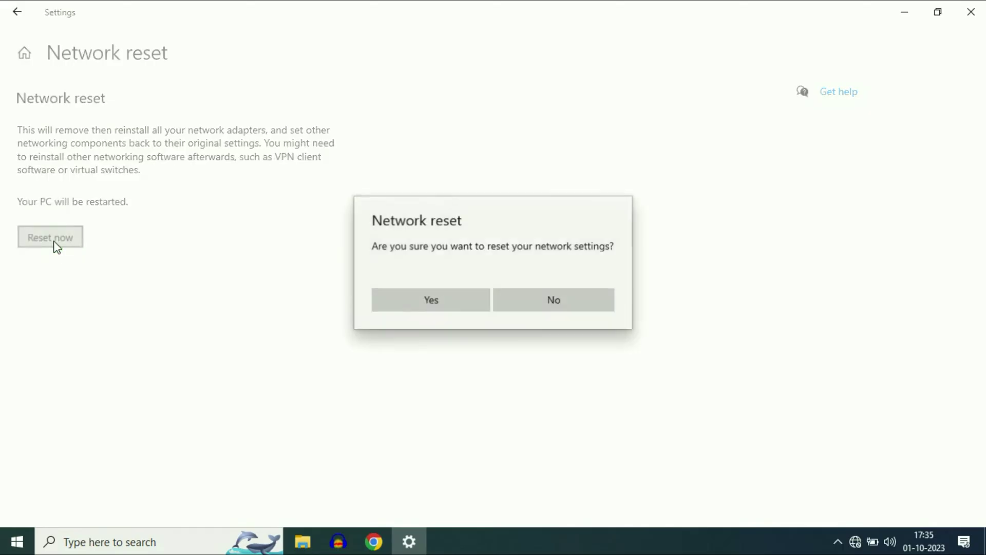
click(429, 304)
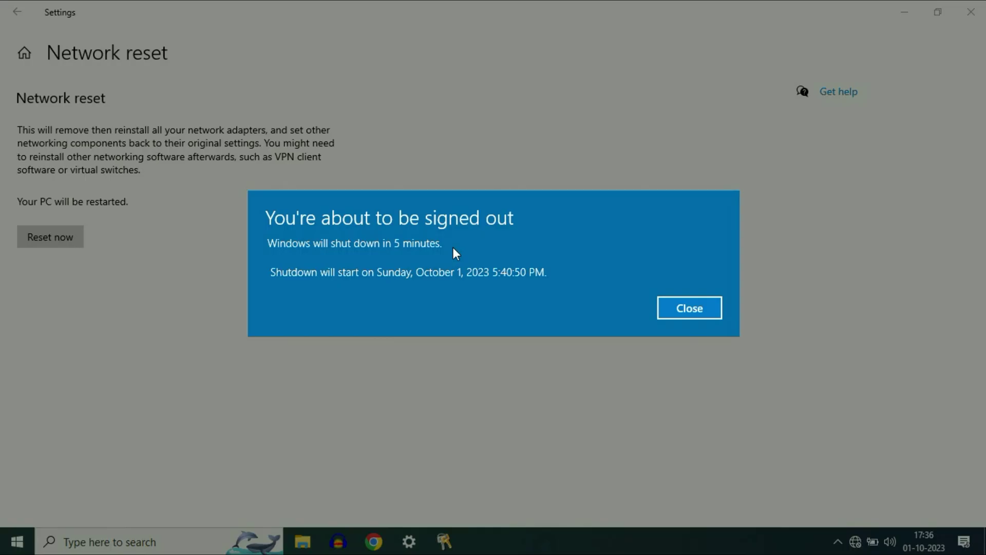
click(707, 302)
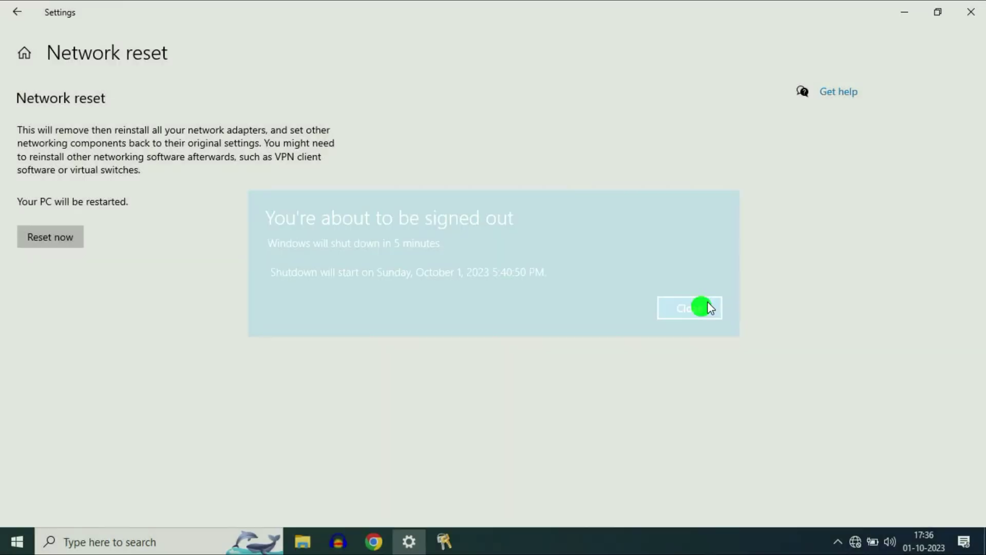
click(970, 13)
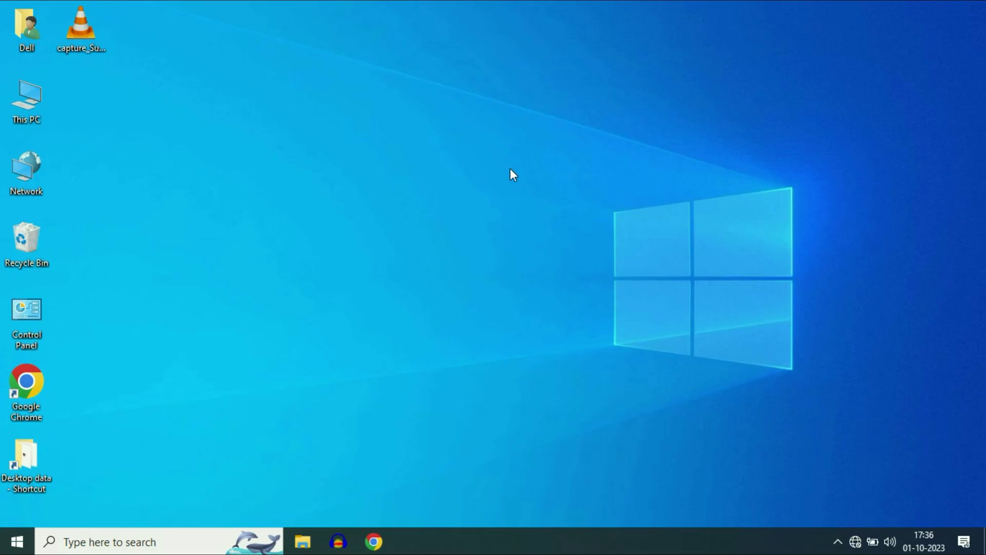